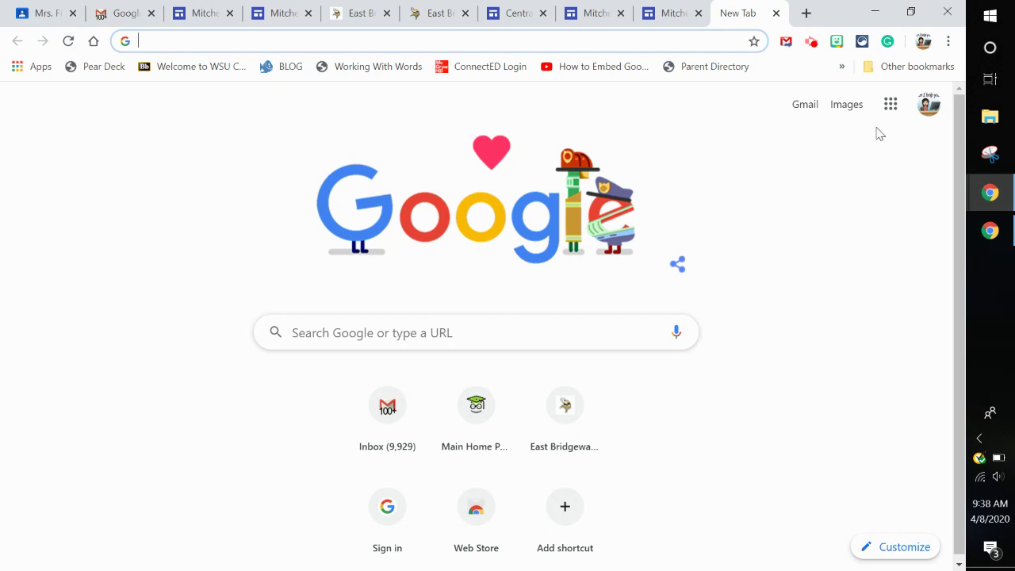
click(899, 110)
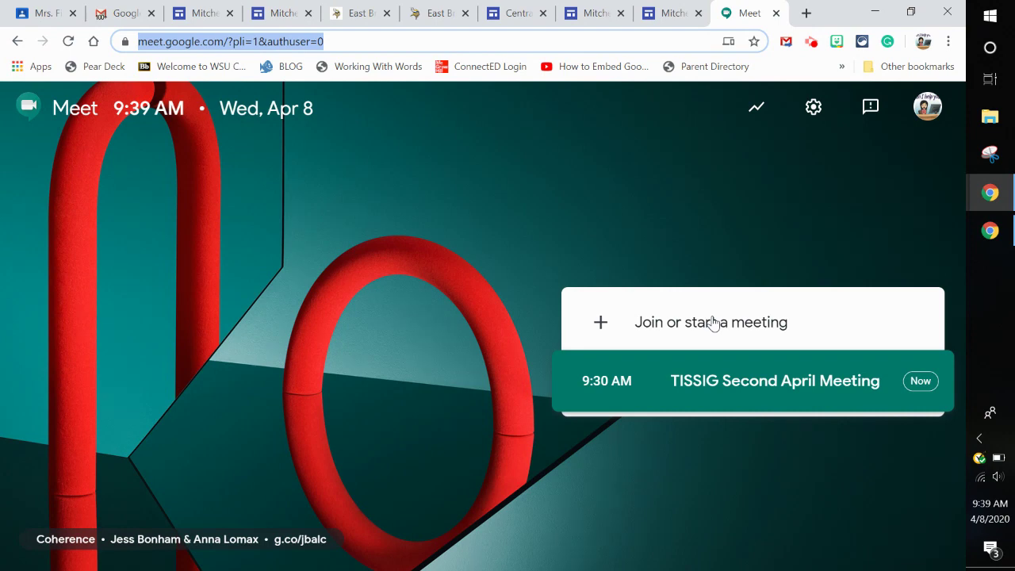
click(712, 322)
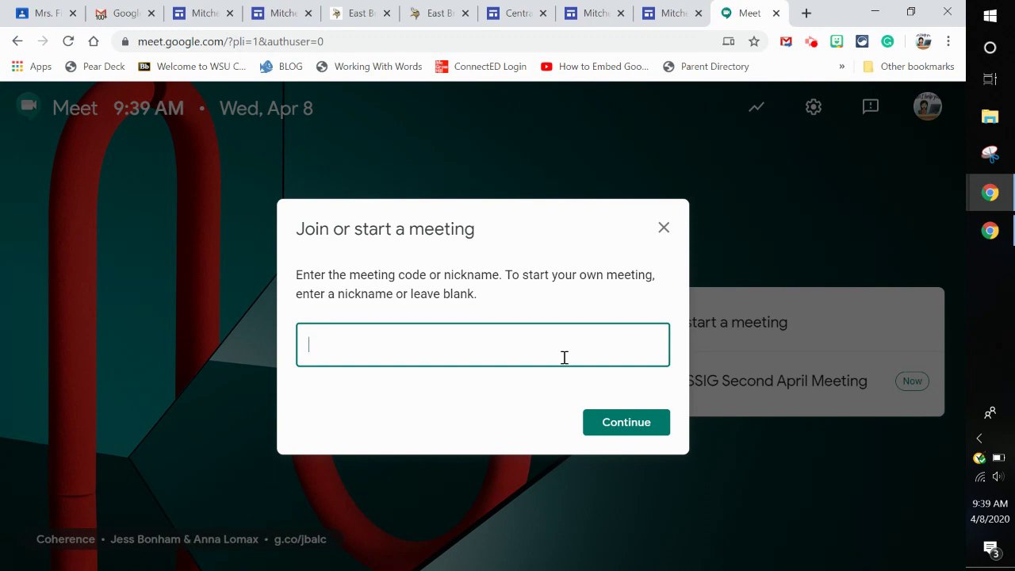
- Continue to the Meet lobby, allow camera and microphone, dismiss the notice, and turn the camera off
click(654, 421)
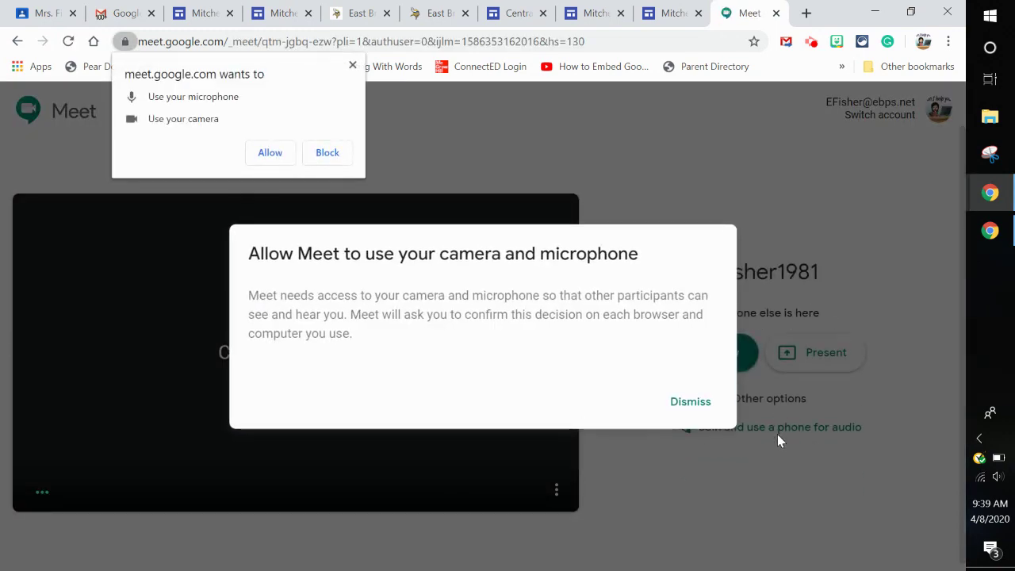
click(269, 152)
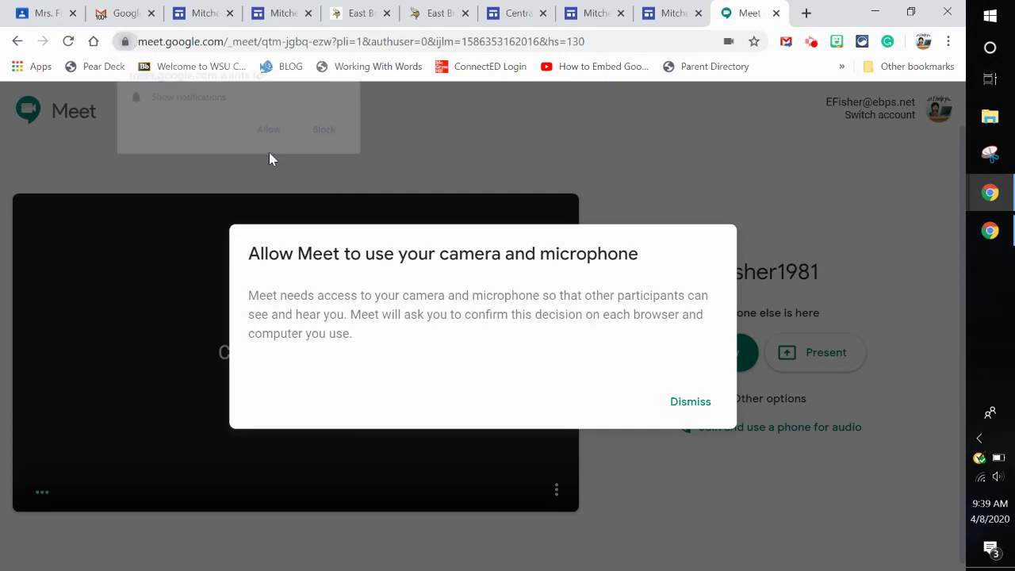
click(270, 131)
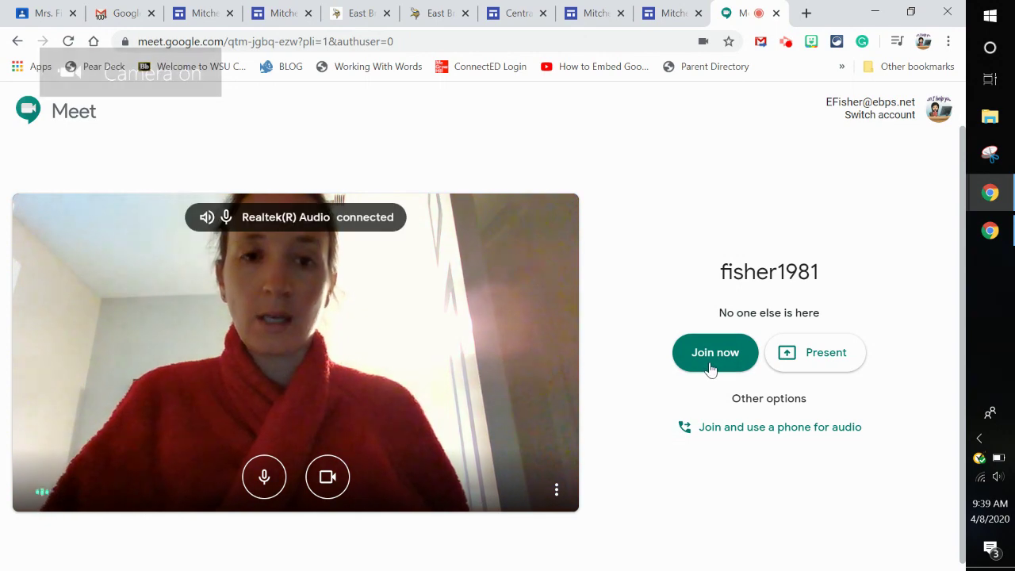
click(328, 476)
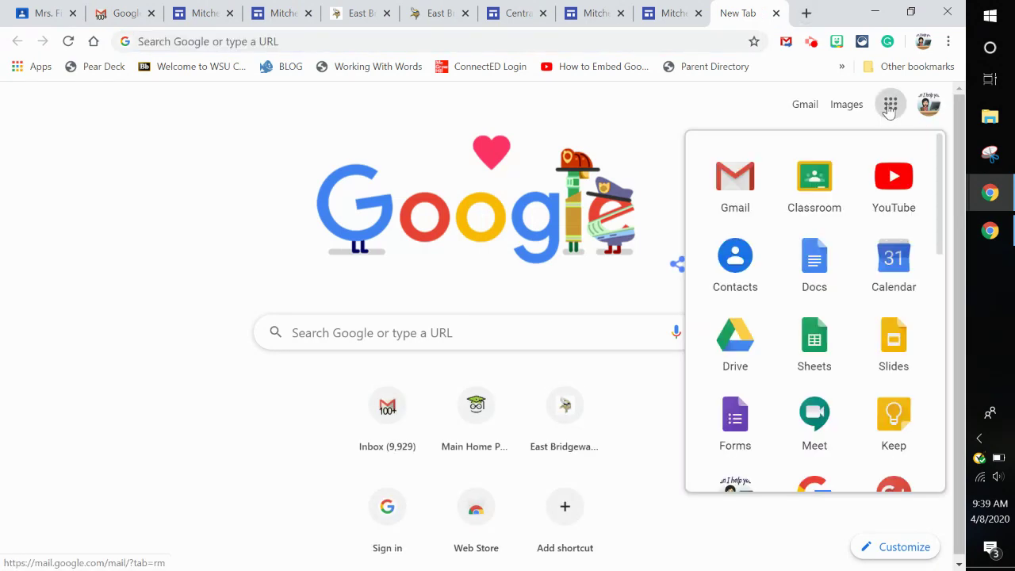
- Open Google Calendar and create a new April 14 event in the full details editor
click(885, 275)
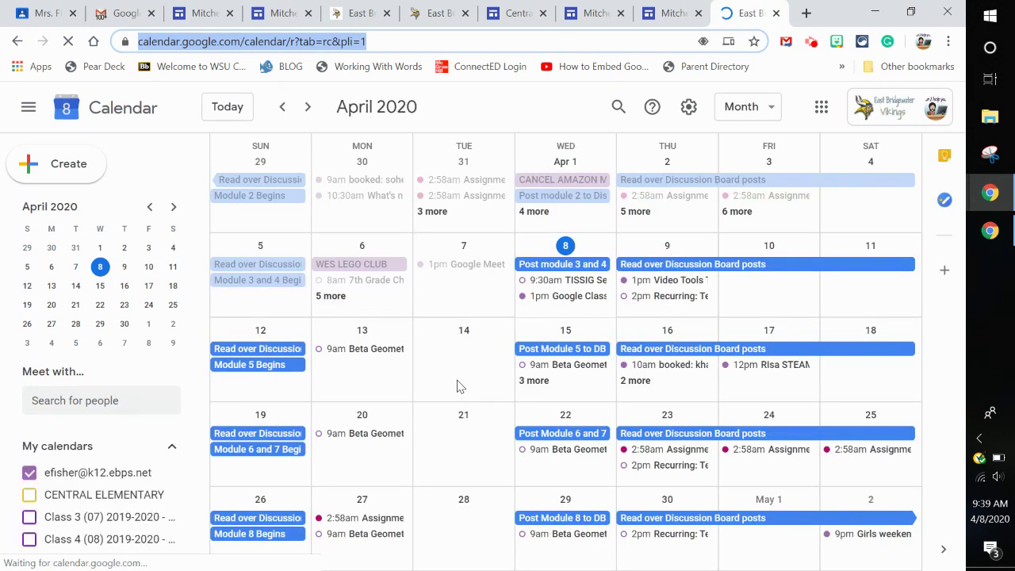
click(458, 387)
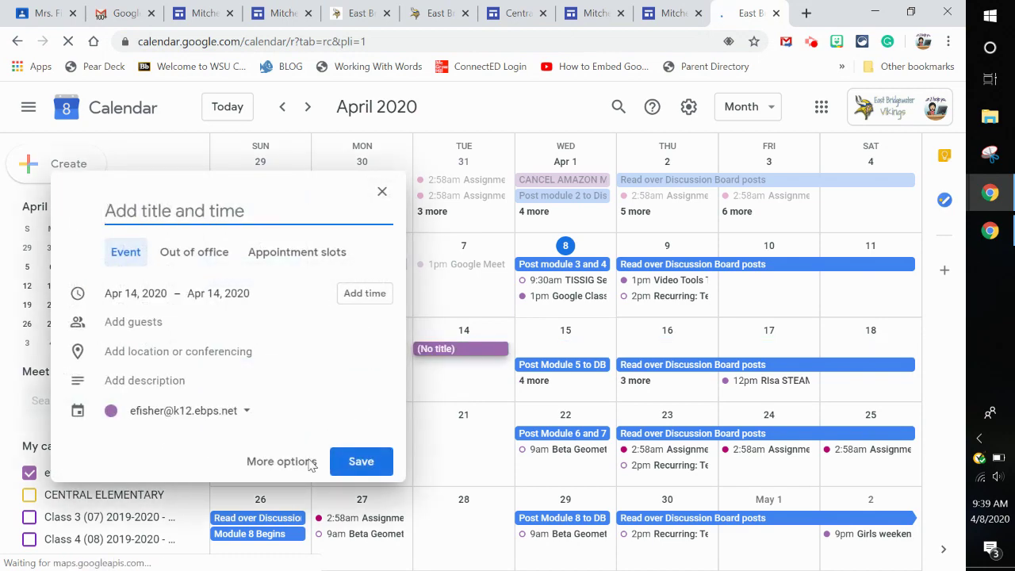
click(306, 463)
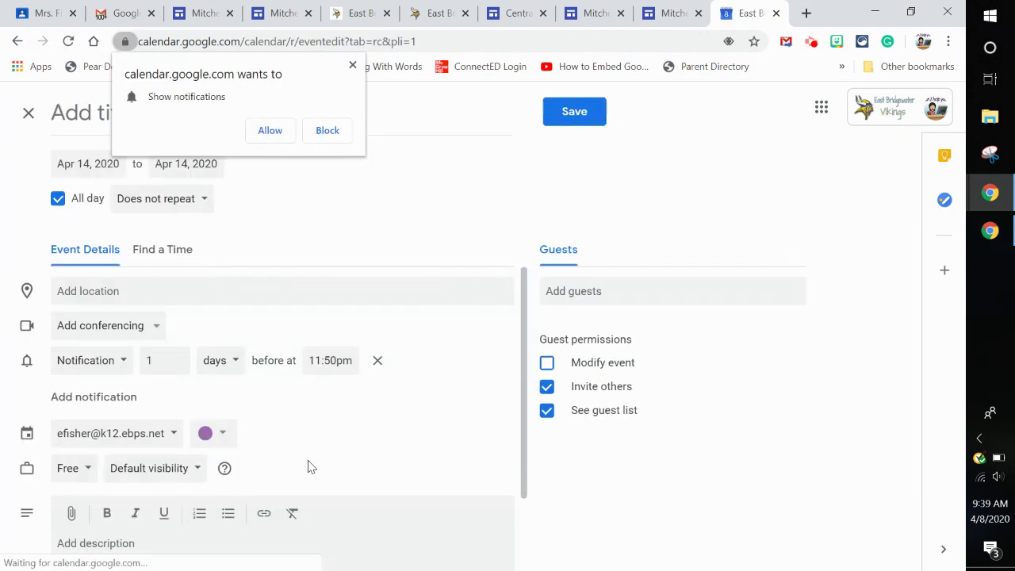
- Title the event 'Google Meet - Science period 2 class' and make it a timed 10:00–10:30am event
click(266, 135)
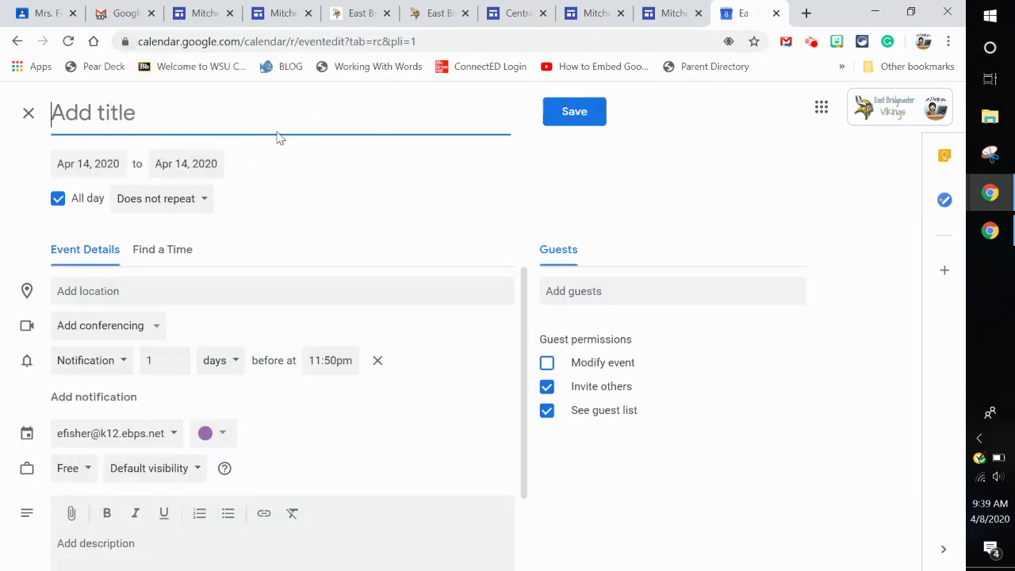
text(G)
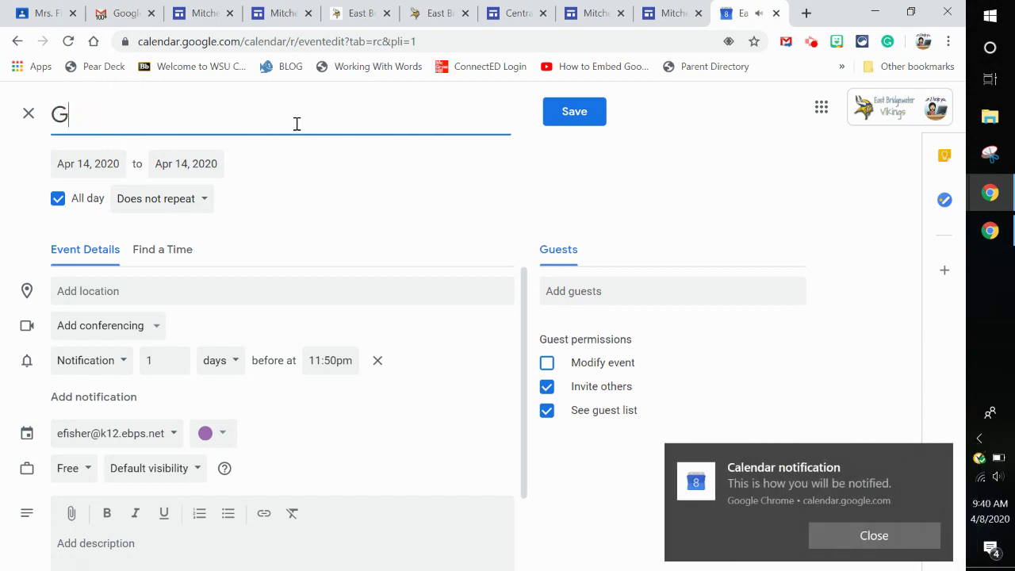
text(oogle Meet -)
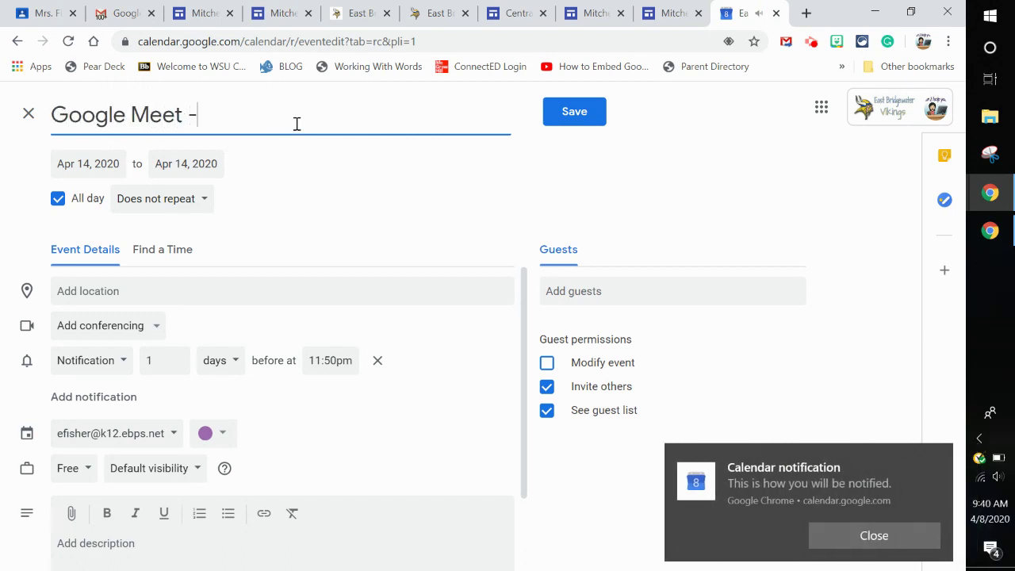
text( Science period 2 class)
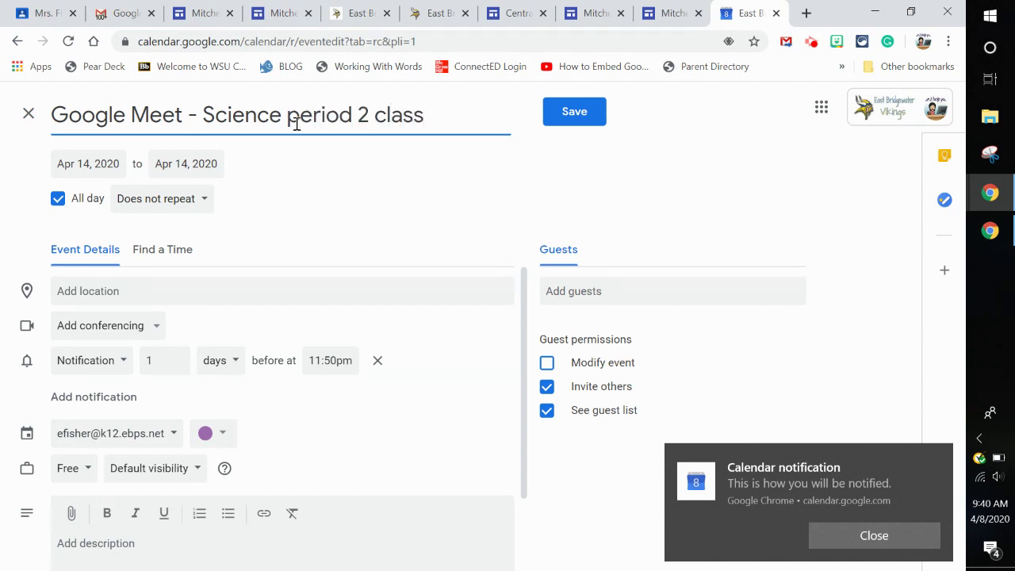
click(61, 203)
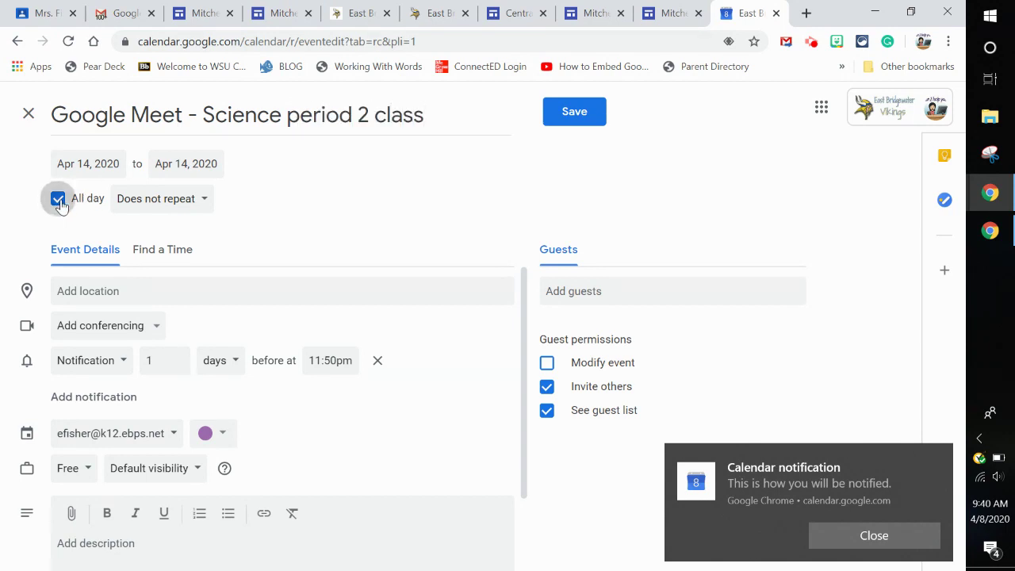
- Close the notification popup and move down to the event's description field
click(941, 462)
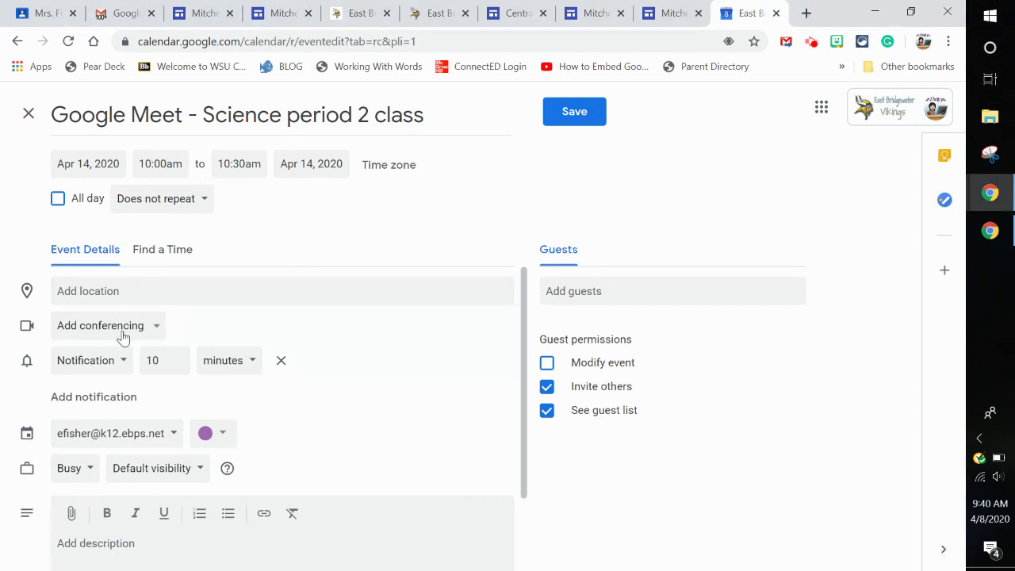
scroll(266, 366, down, 1)
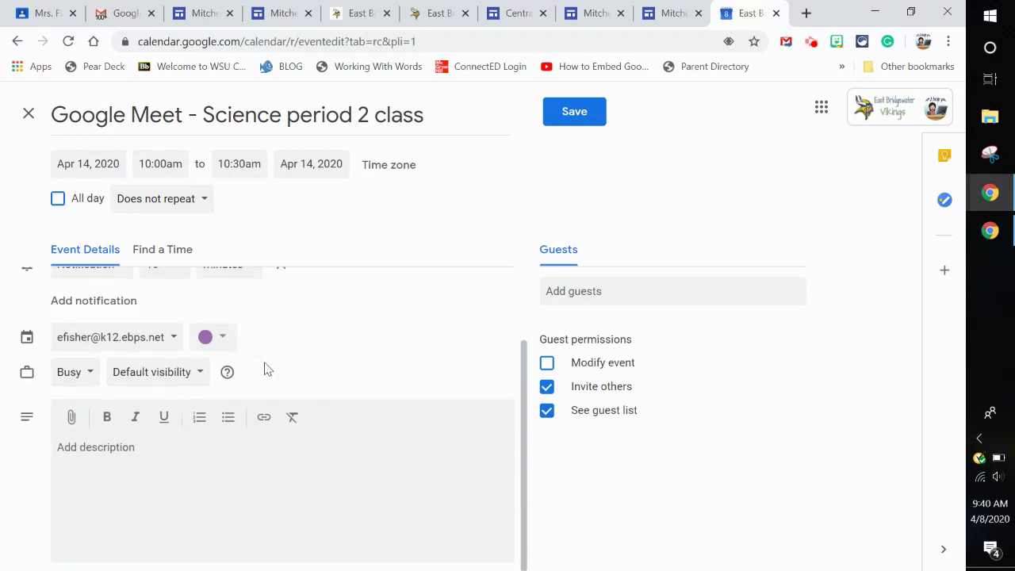
click(231, 468)
- Write 'Please join our Google Meet: 1. Go to Meet.google.com', linking Meet.google.com, and begin step 2
text(Please join our Google Meet: )
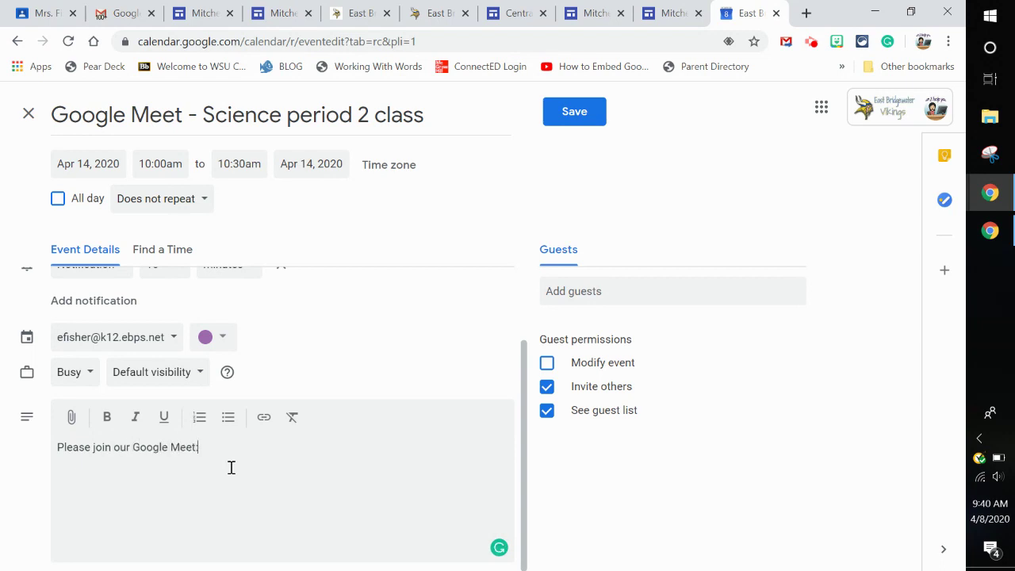
text(1. Go to Meet.google.com)
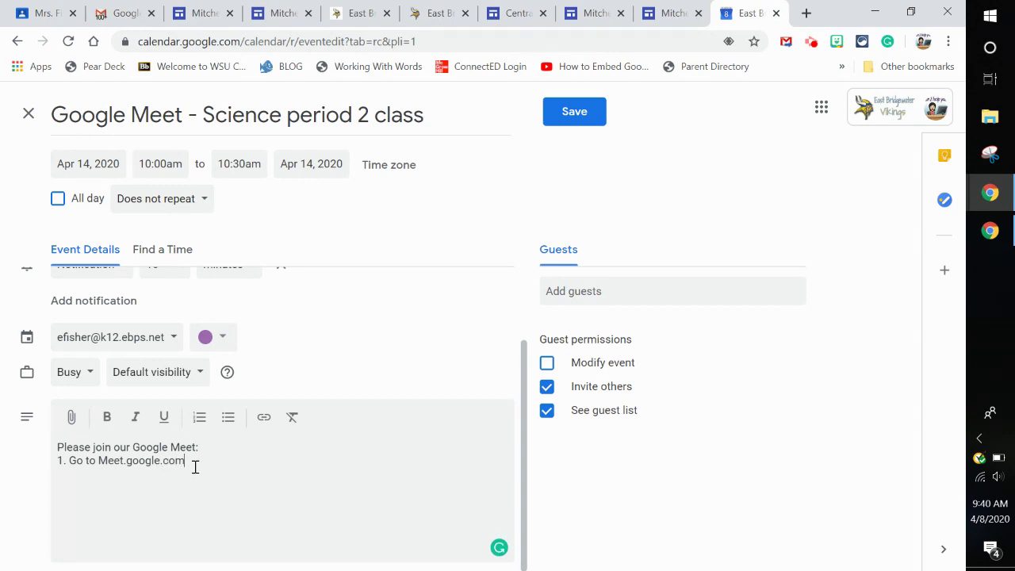
drag(195, 467, 99, 462)
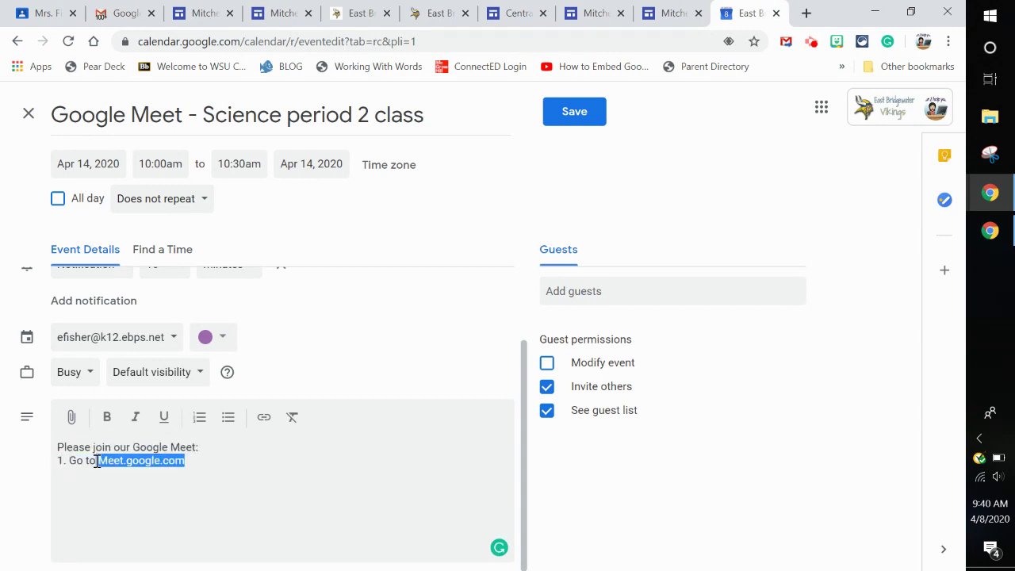
click(264, 420)
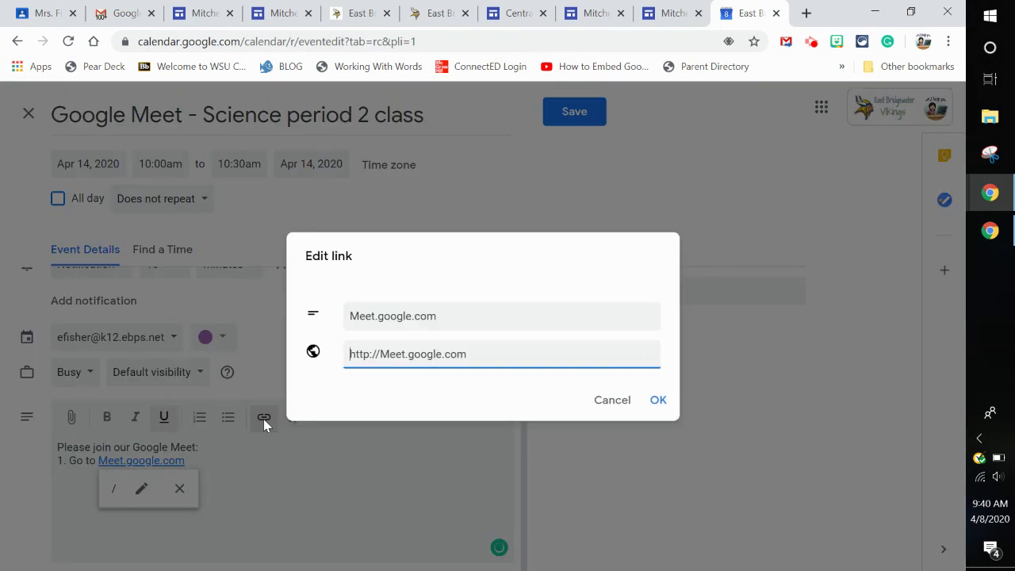
click(657, 403)
click(372, 485)
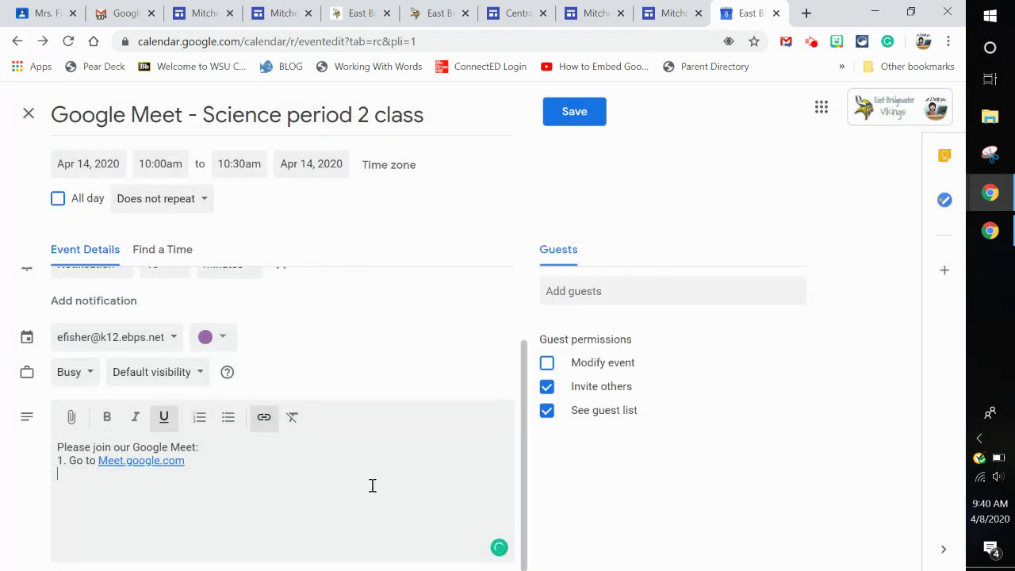
text(2. click )
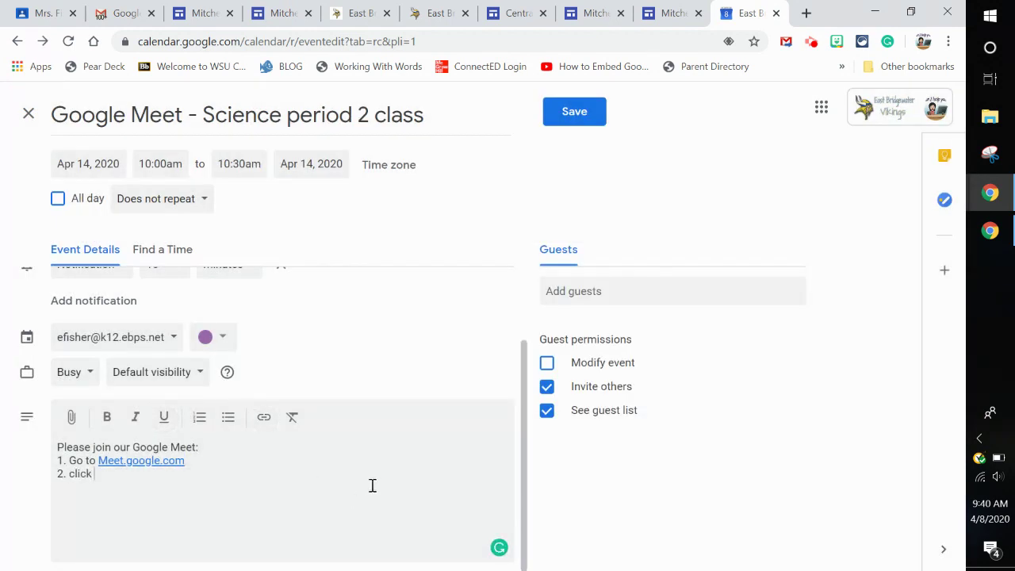
text(Join Meeting once the)
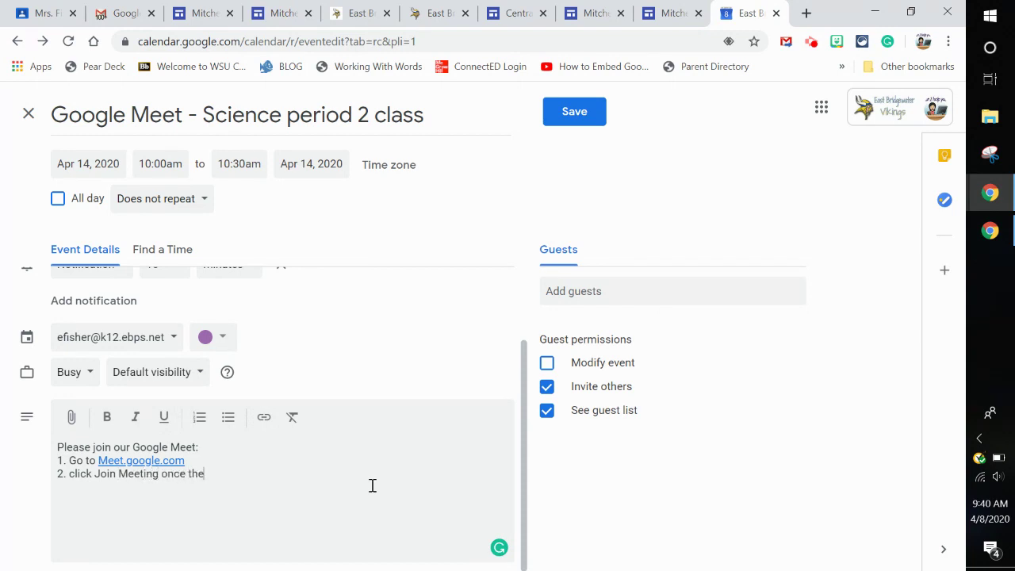
text( meeting has started ()
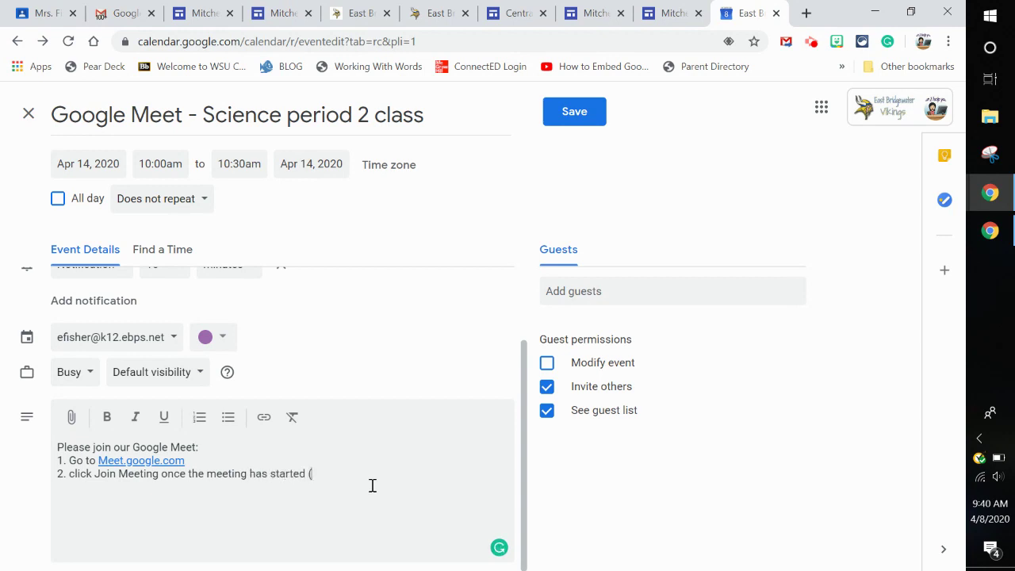
text(you cannot join until I start the meeting))
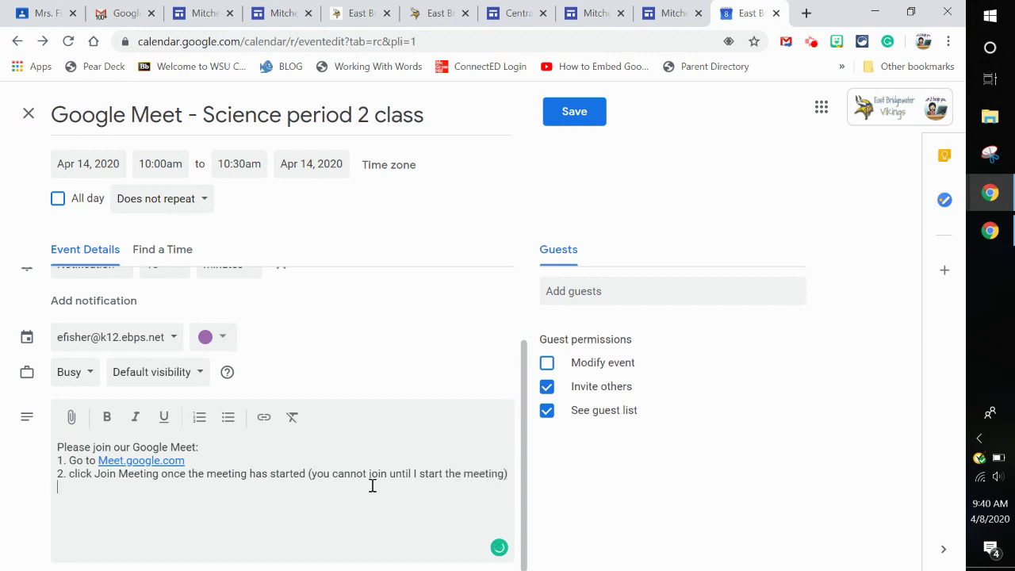
- Finish step 2 and add step 3 'Enter our nickname', correcting typos in the nickname
text(Enter our nickname)
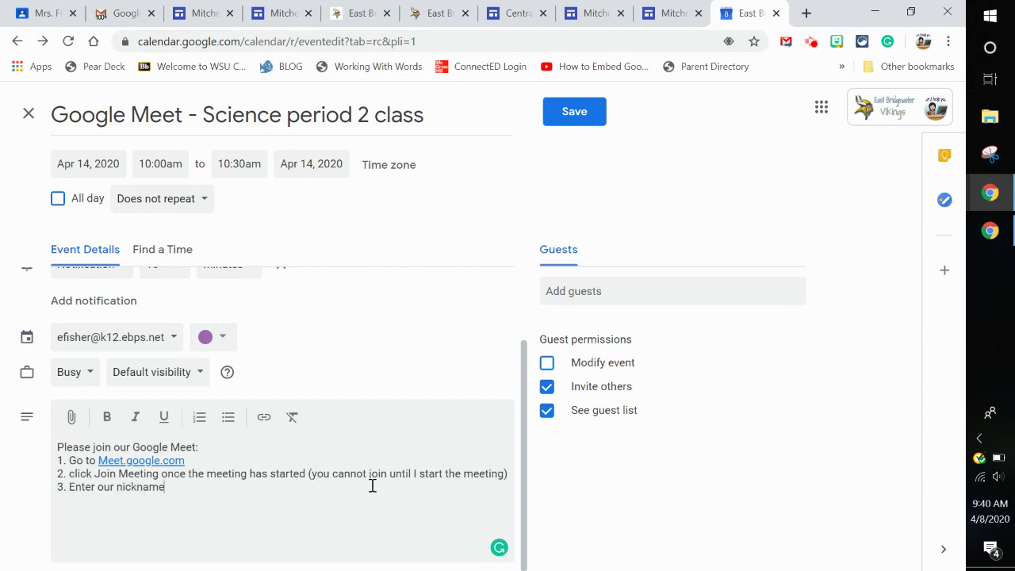
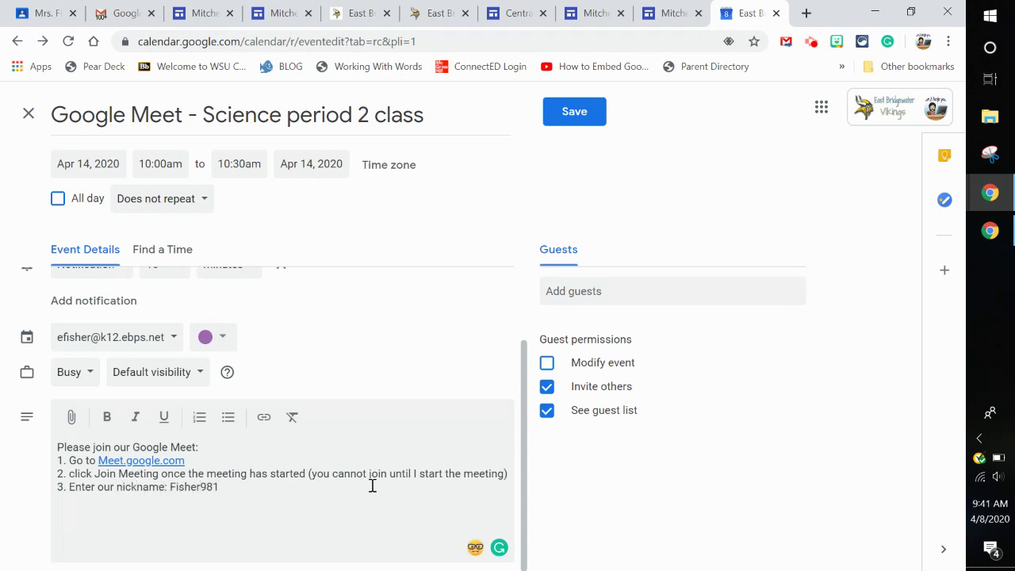
key(Left)
key(Left)
key(Left)
key(BackSpace)
text(f)
key(End)
click(632, 290)
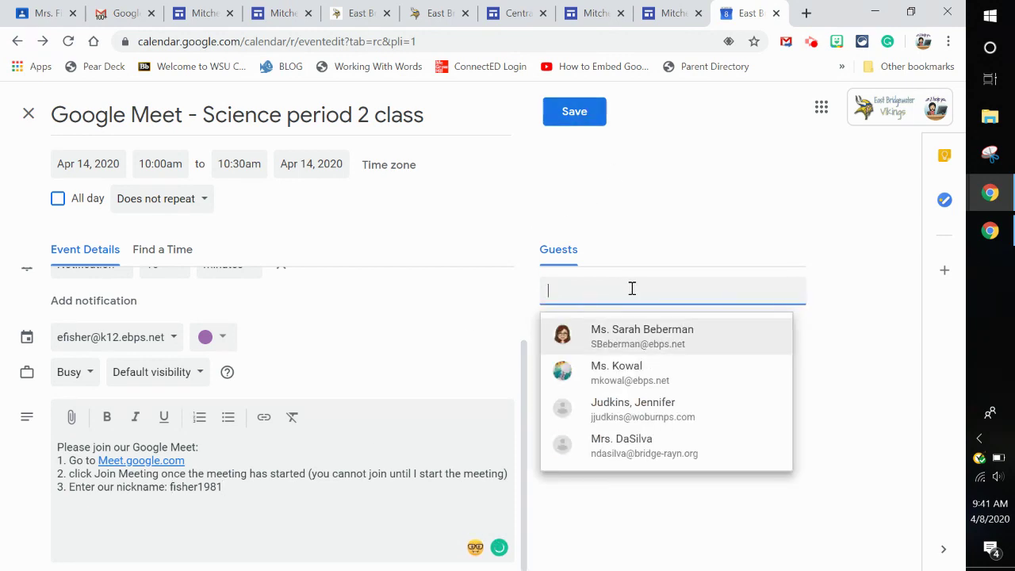
click(698, 195)
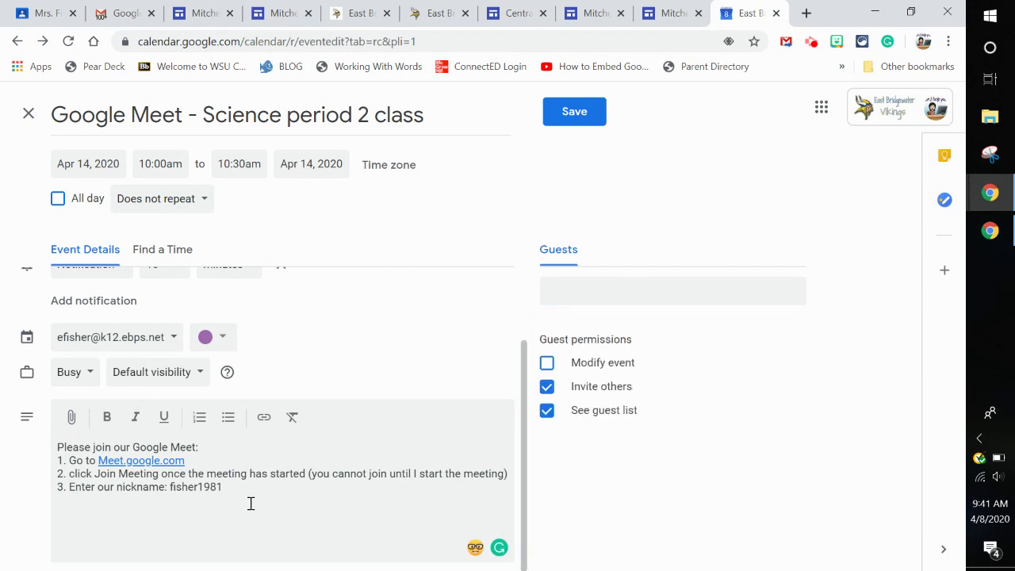
drag(241, 492, 13, 429)
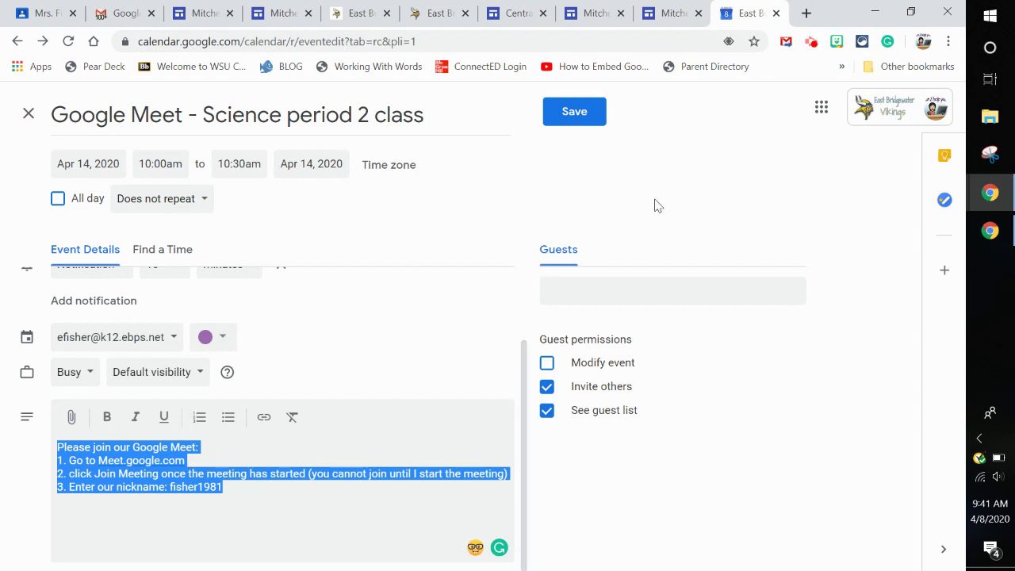
click(724, 181)
scroll(493, 329, up, 2)
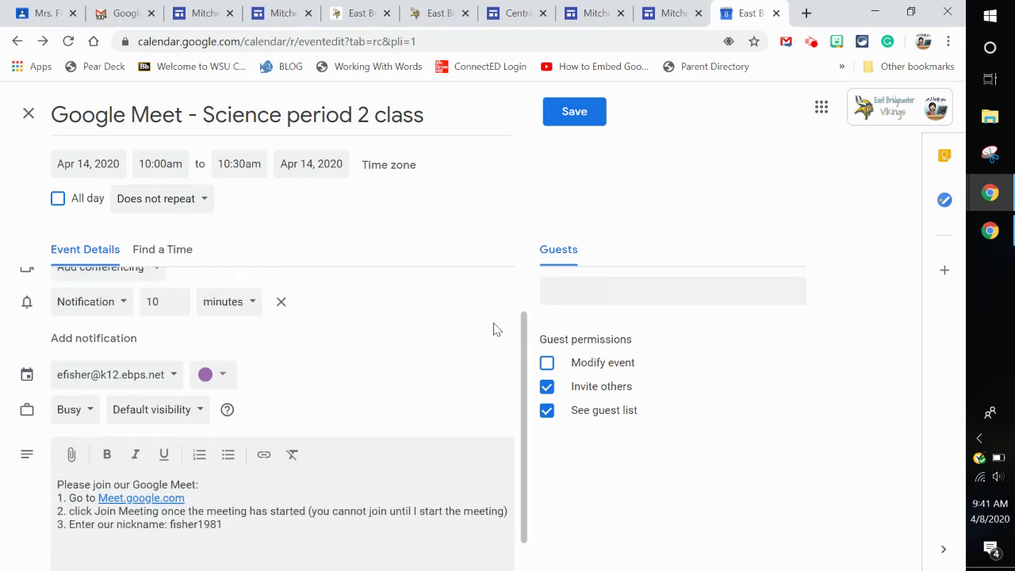